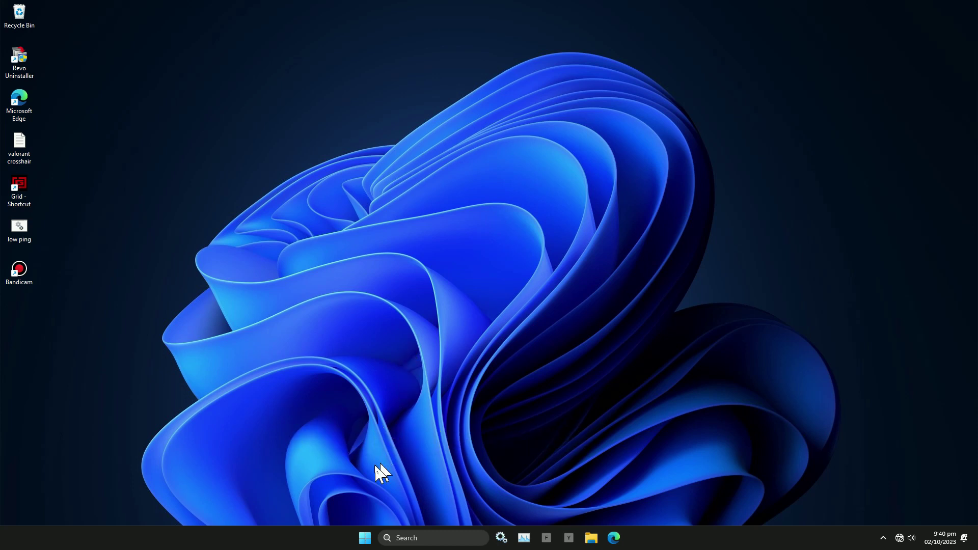
Search Windows for Device Manager and open it.
left_click(365, 538)
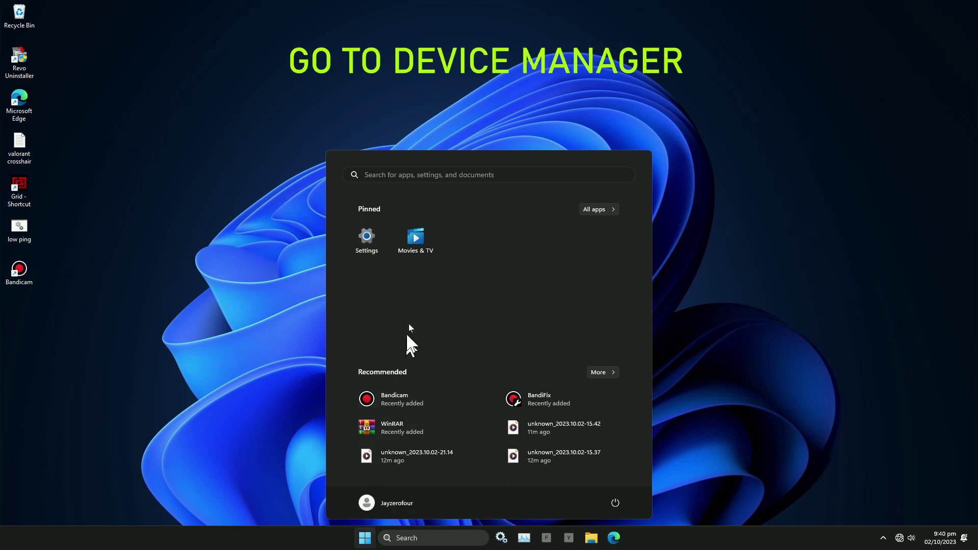
left_click(432, 176)
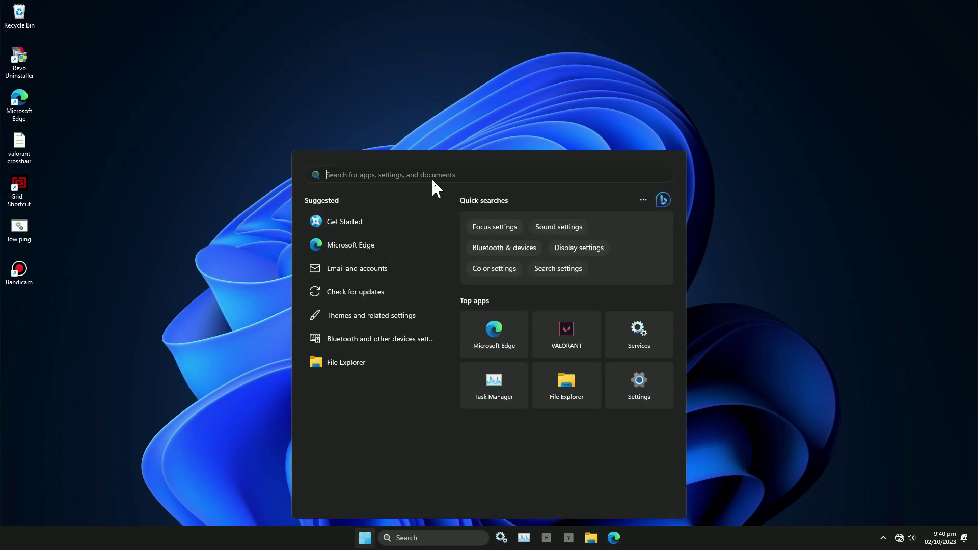
type("devy")
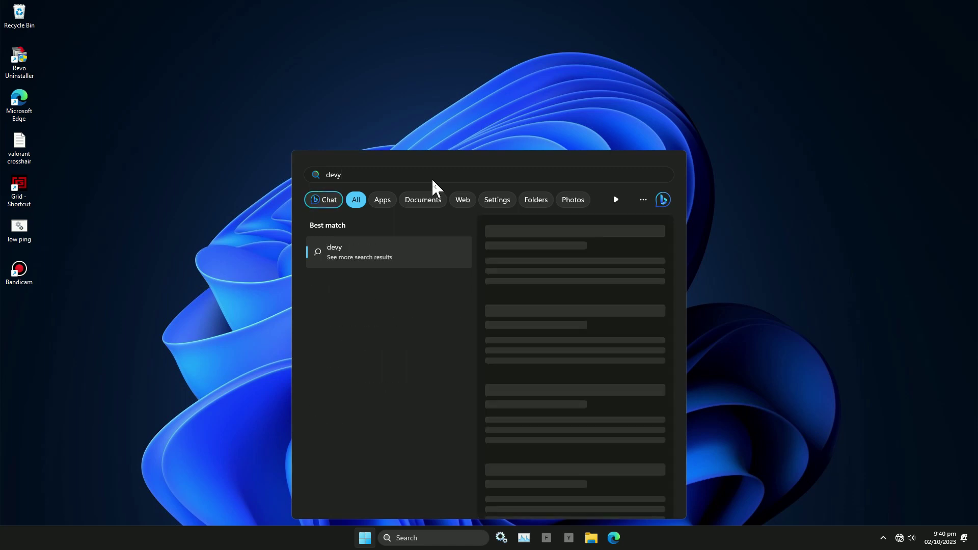
key("BackSpace")
type("ice")
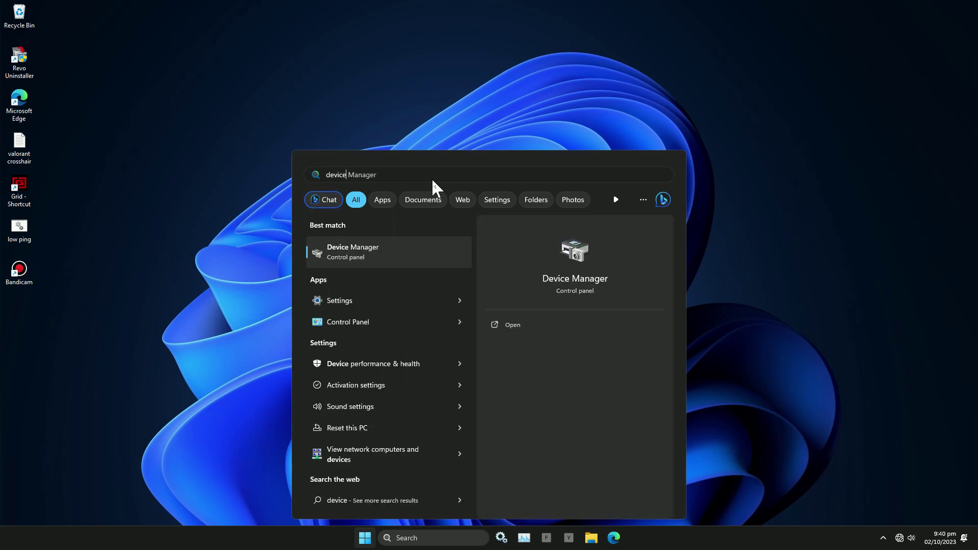
left_click(414, 257)
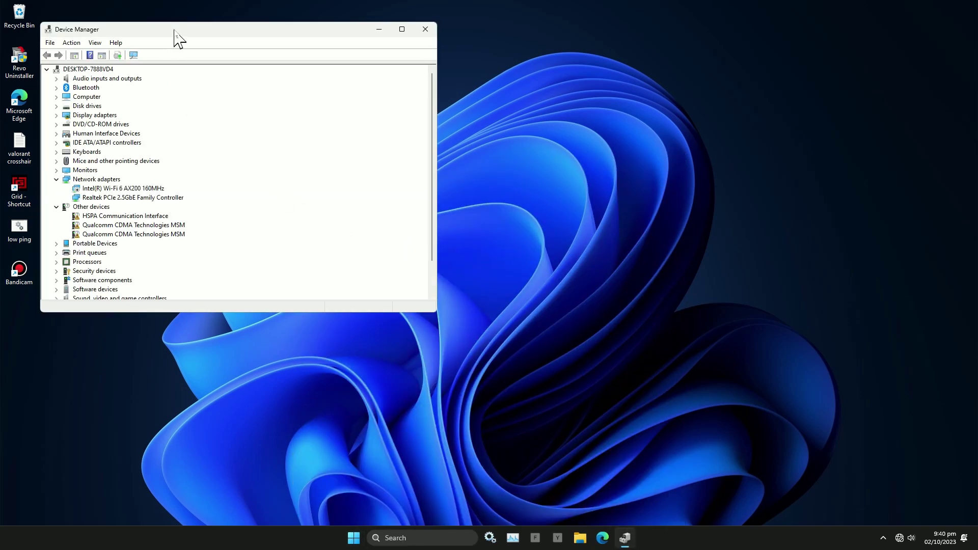
Move the Device Manager window toward the middle of the desktop and collapse the Network adapters and Other devices categories.
left_click_drag(174, 32, 345, 99)
left_click(228, 247)
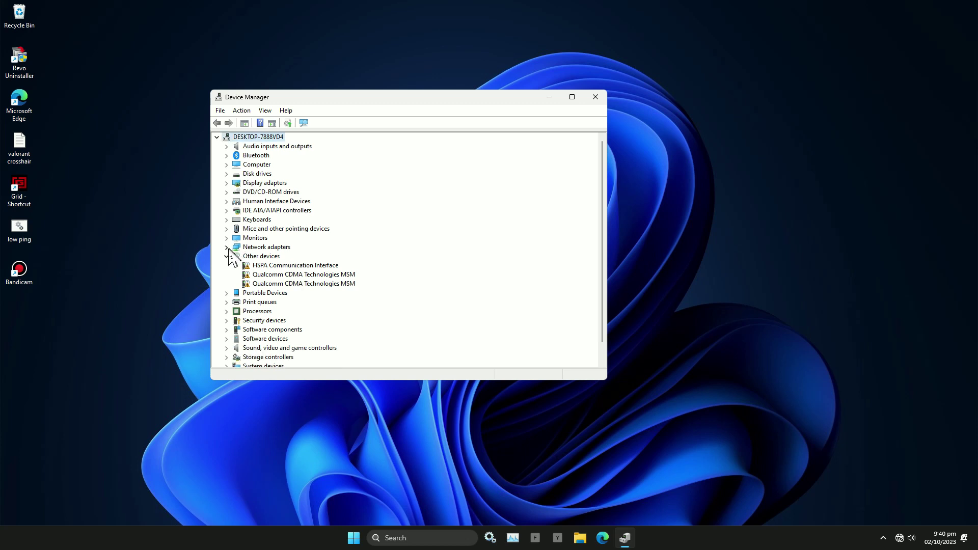
left_click(228, 257)
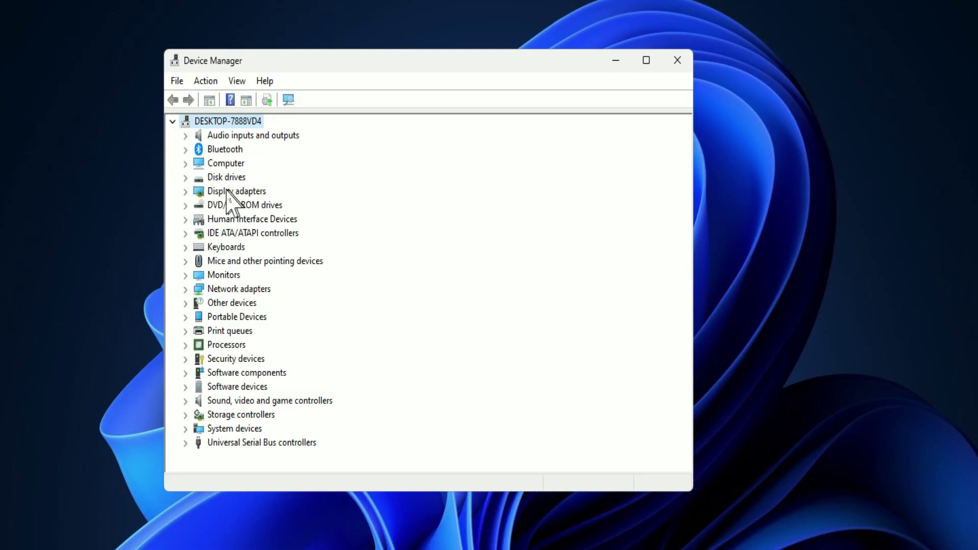
Open the driver properties of the Radeon RX 570 Series display adapter.
left_click(257, 183)
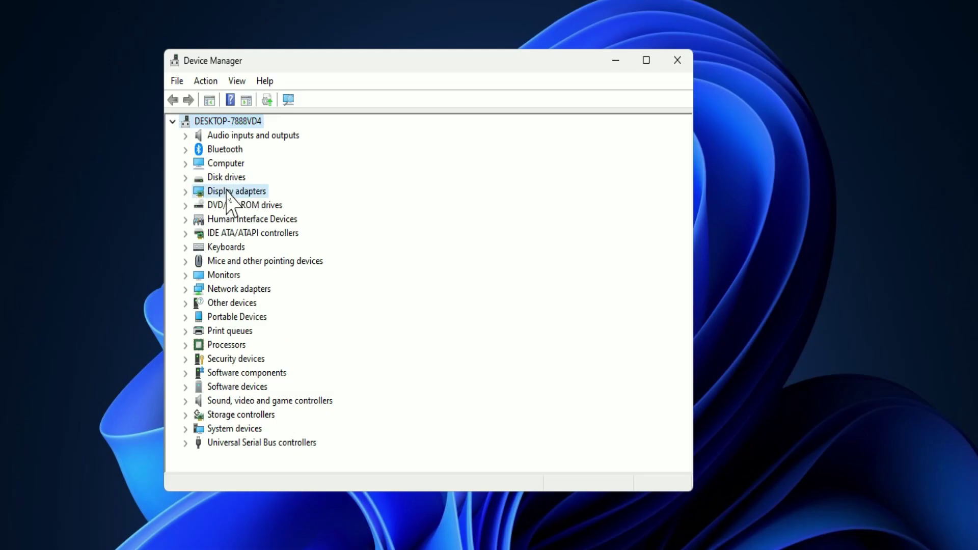
left_click(186, 193)
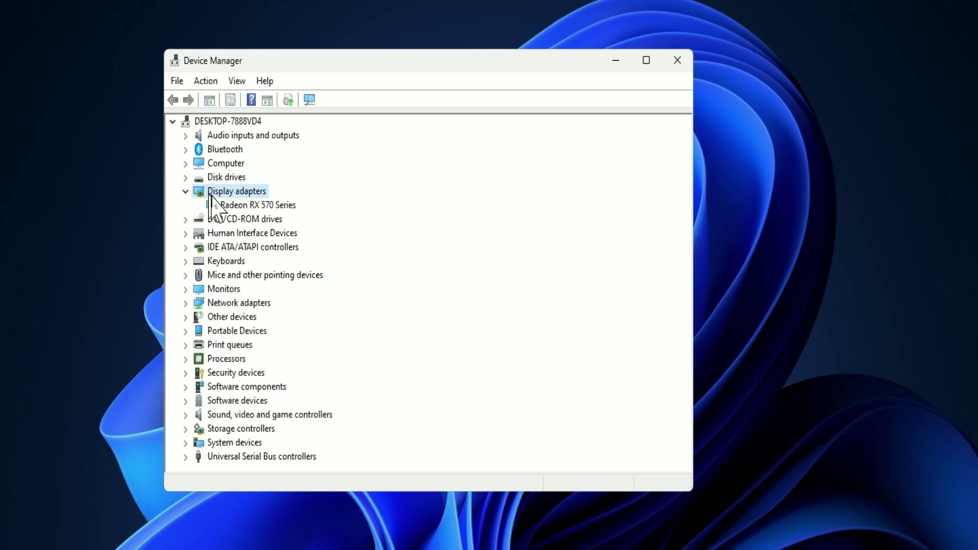
left_click(278, 207)
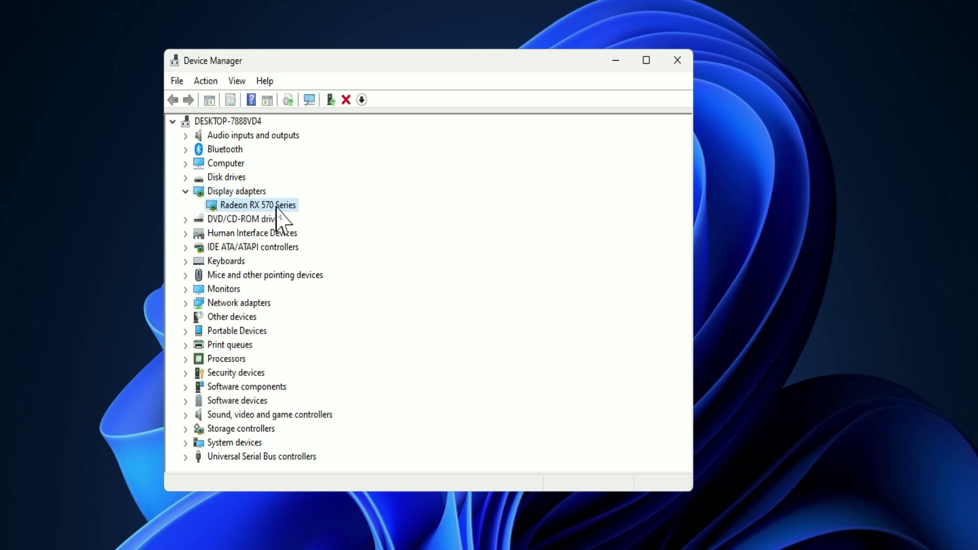
right_click(279, 205)
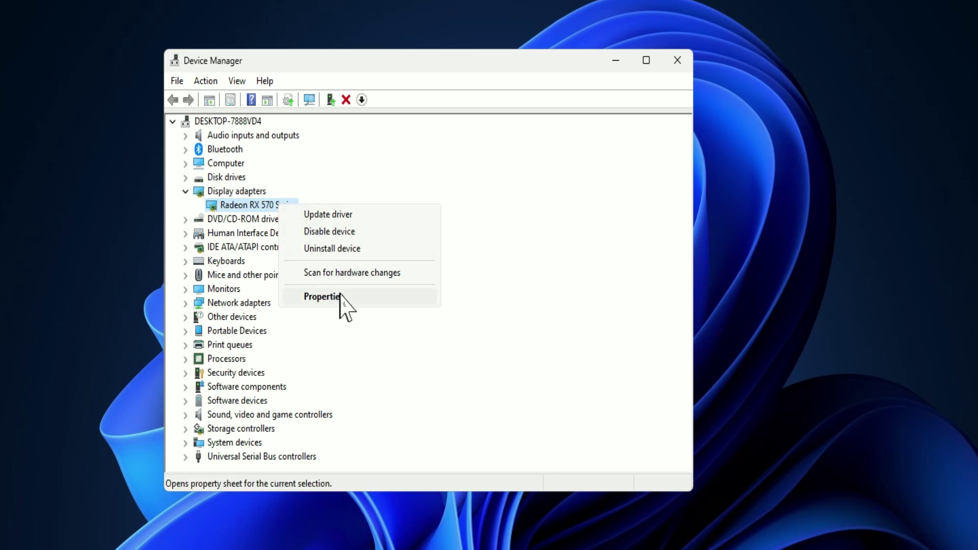
left_click(389, 298)
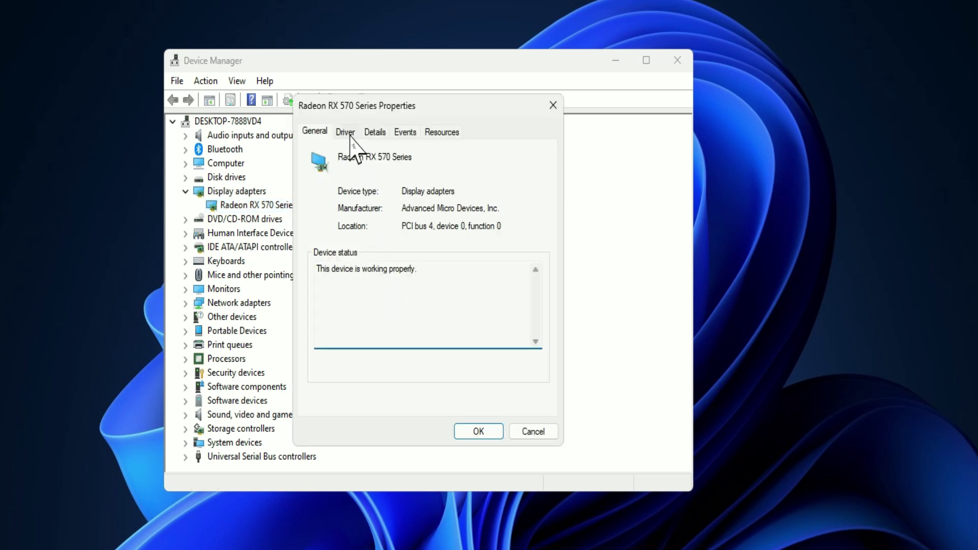
left_click(350, 136)
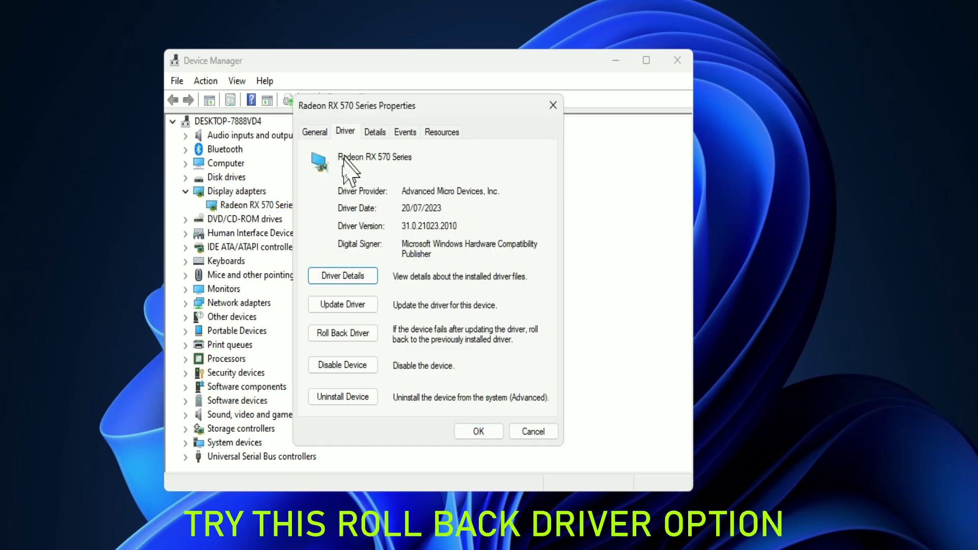
Start rolling back the Radeon RX 570 Series driver and choose the reason "My apps don't work with this driver".
left_click(364, 337)
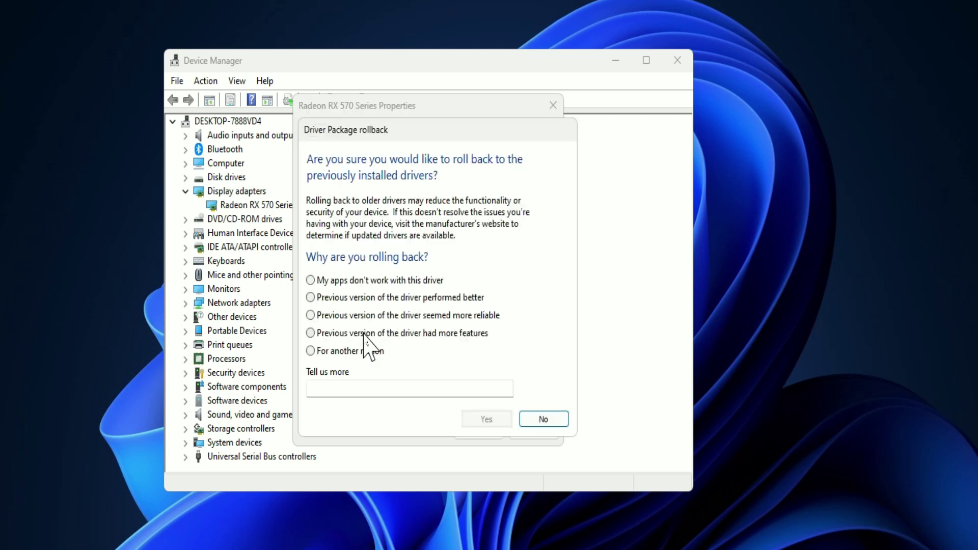
left_click(321, 352)
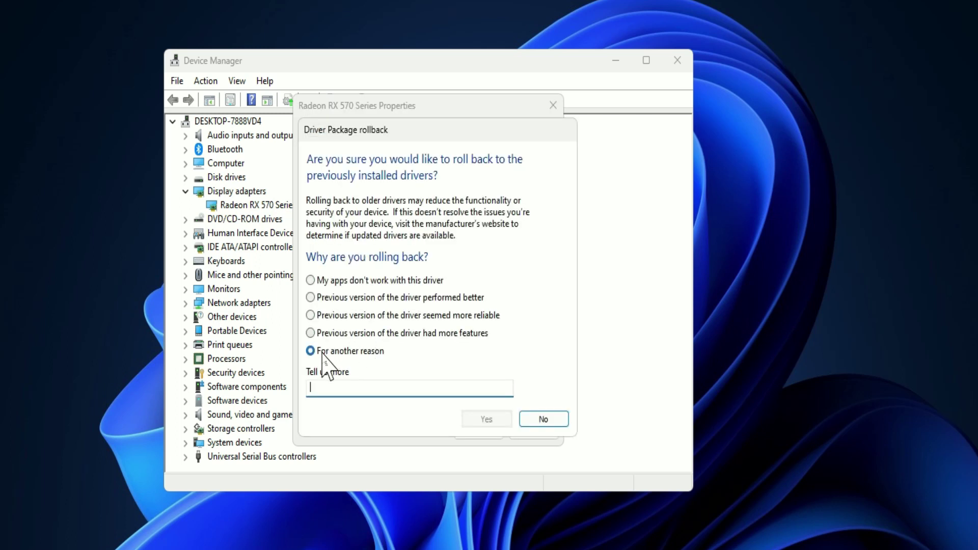
left_click(336, 284)
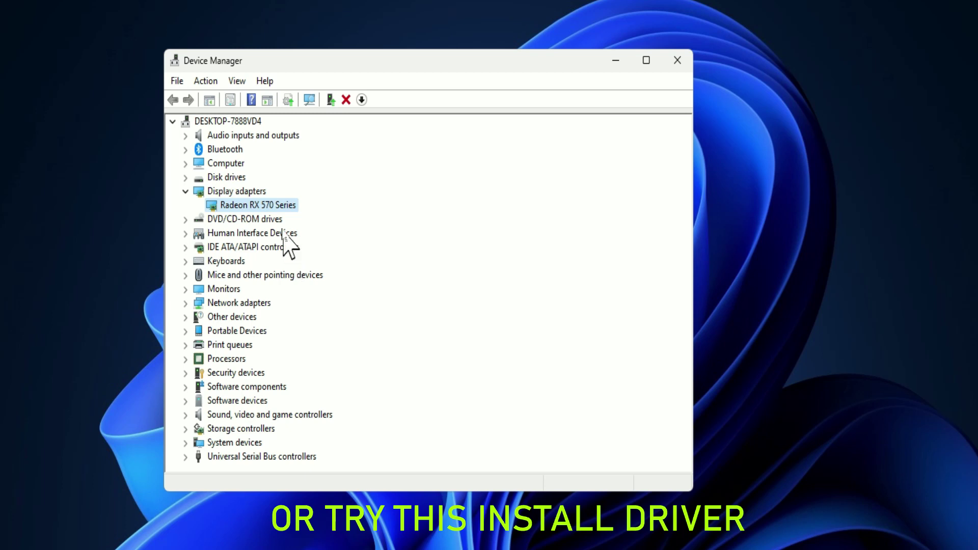
Start a manual driver update for the Radeon RX 570 Series and open the list of available drivers on the computer.
right_click(267, 204)
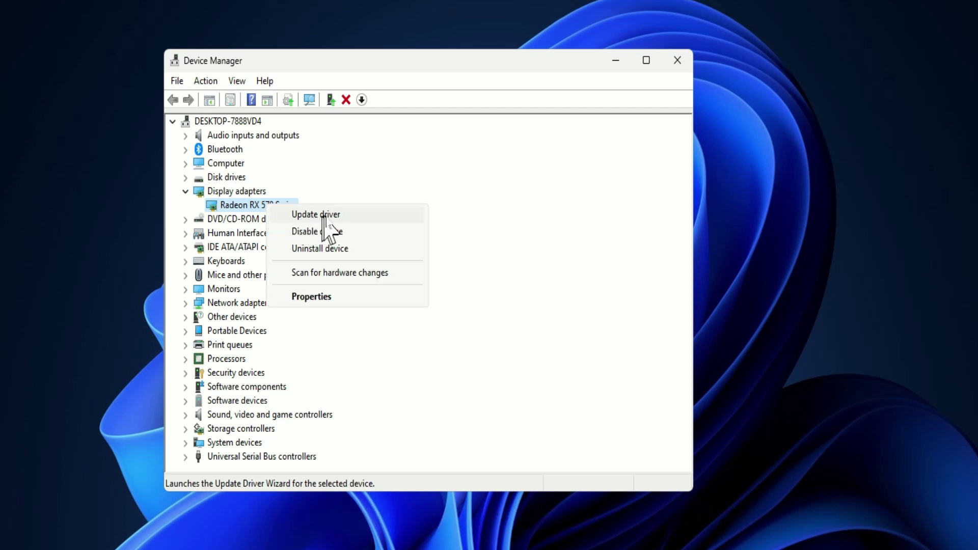
left_click(390, 225)
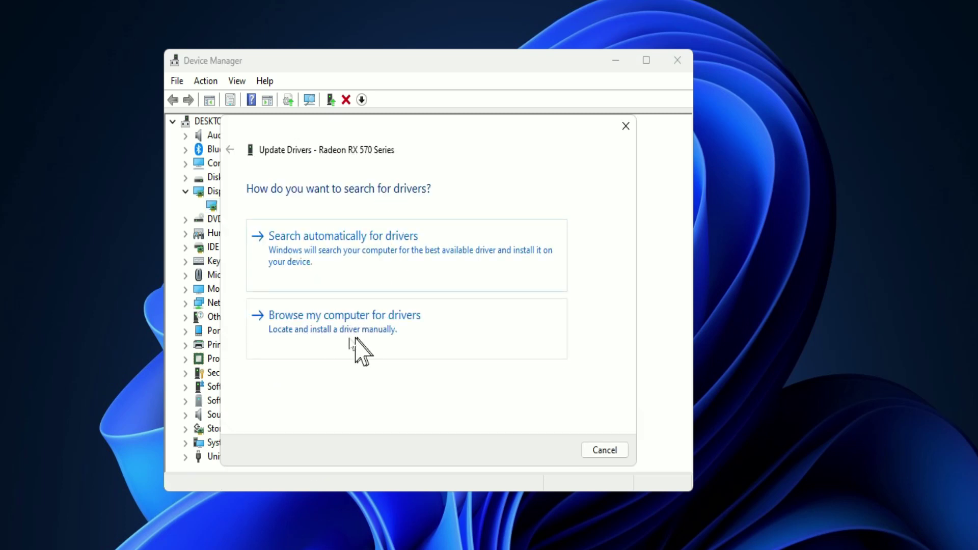
left_click(457, 332)
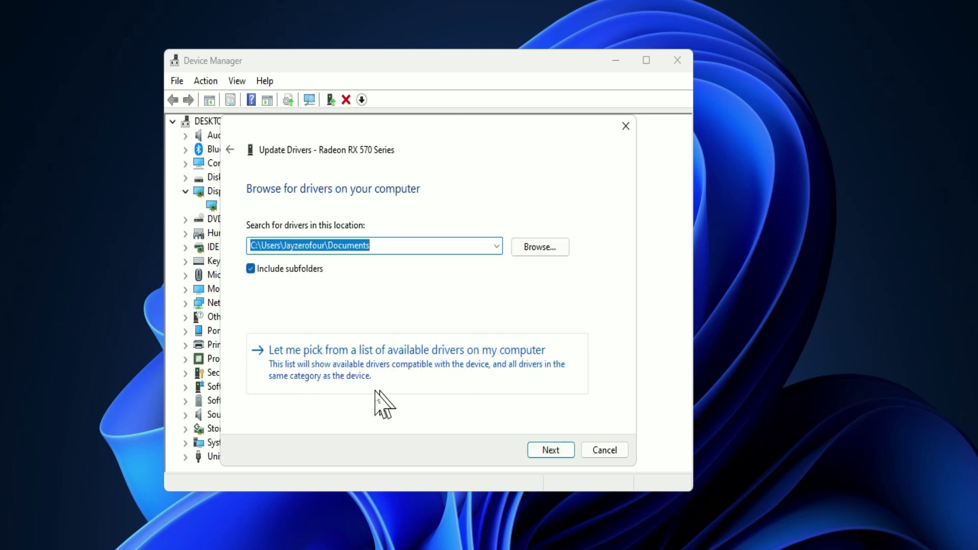
left_click(474, 388)
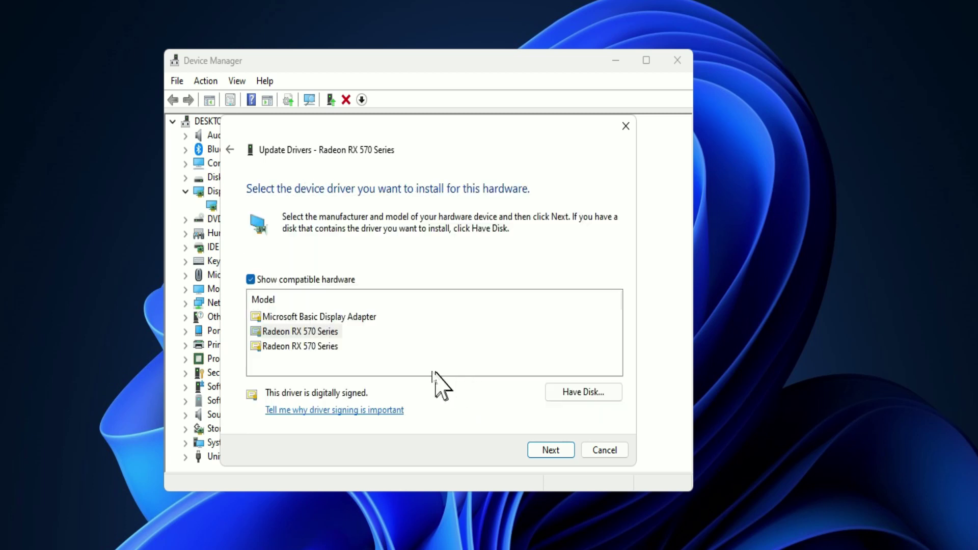
Compare the two Radeon RX 570 Series entries in the compatible driver list and select the first one.
left_click(323, 335)
left_click(322, 345)
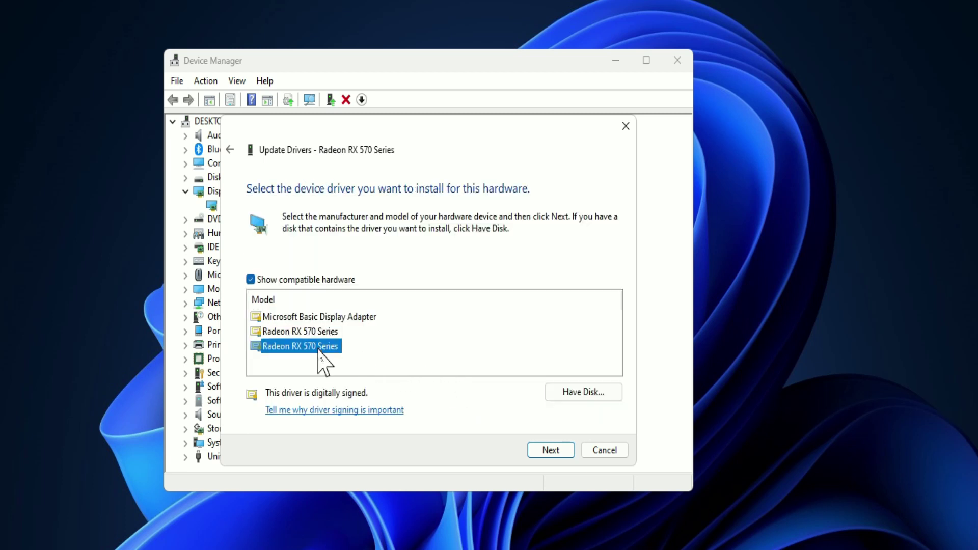
left_click(322, 333)
left_click(321, 345)
left_click(320, 333)
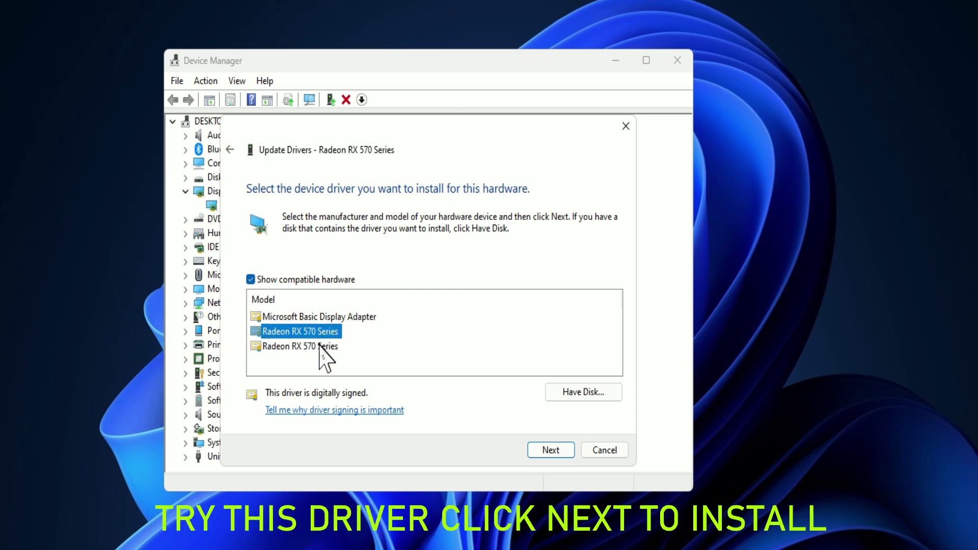
left_click(322, 345)
left_click(321, 334)
left_click(323, 345)
left_click(323, 333)
left_click(326, 345)
left_click(328, 334)
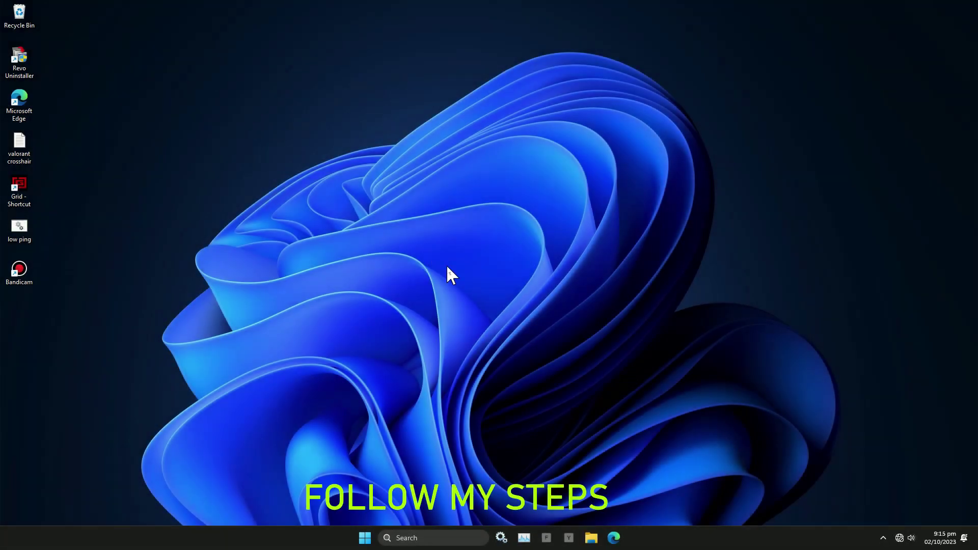
Open the folder C:\Program Files\AMD\CIM\Bin64 in File Explorer.
left_click(367, 533)
left_click(367, 533)
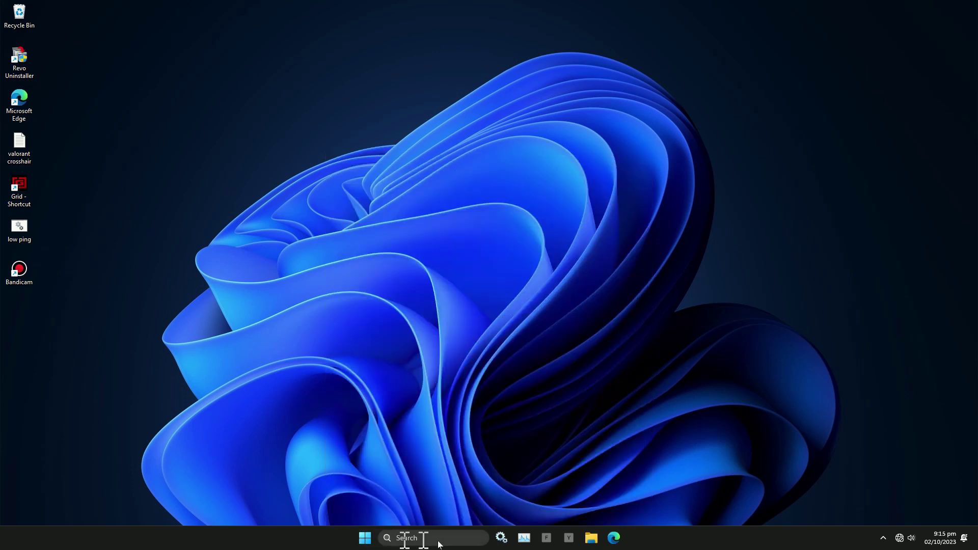
left_click(591, 539)
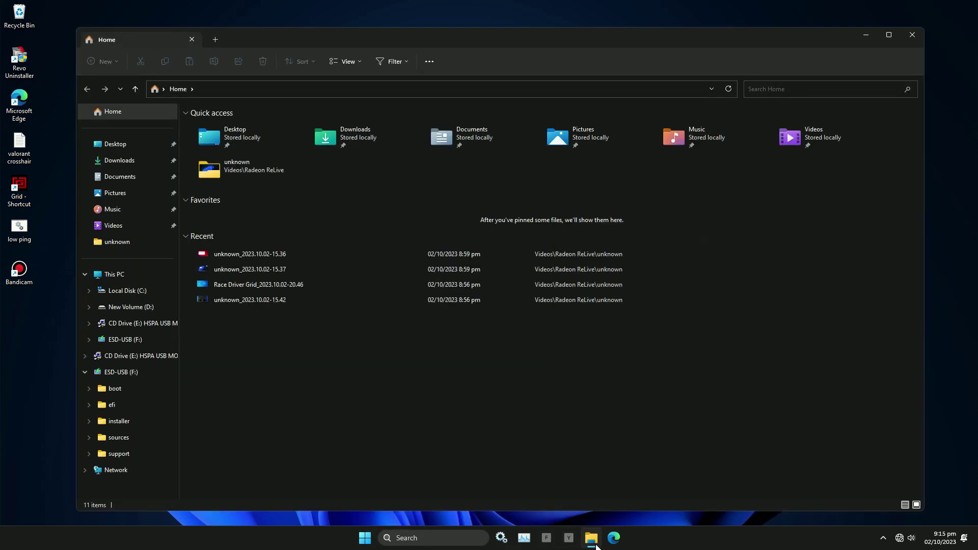
left_click(145, 298)
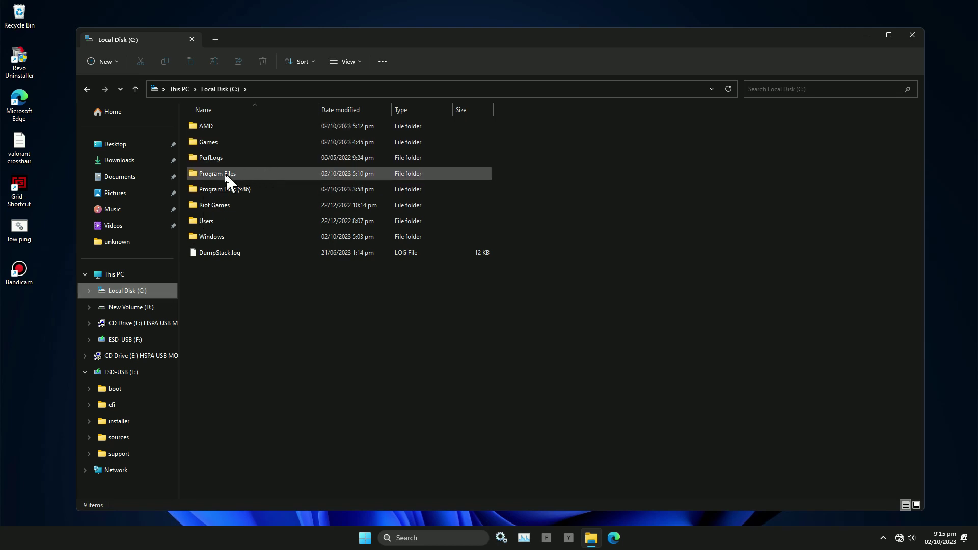
double_click(301, 175)
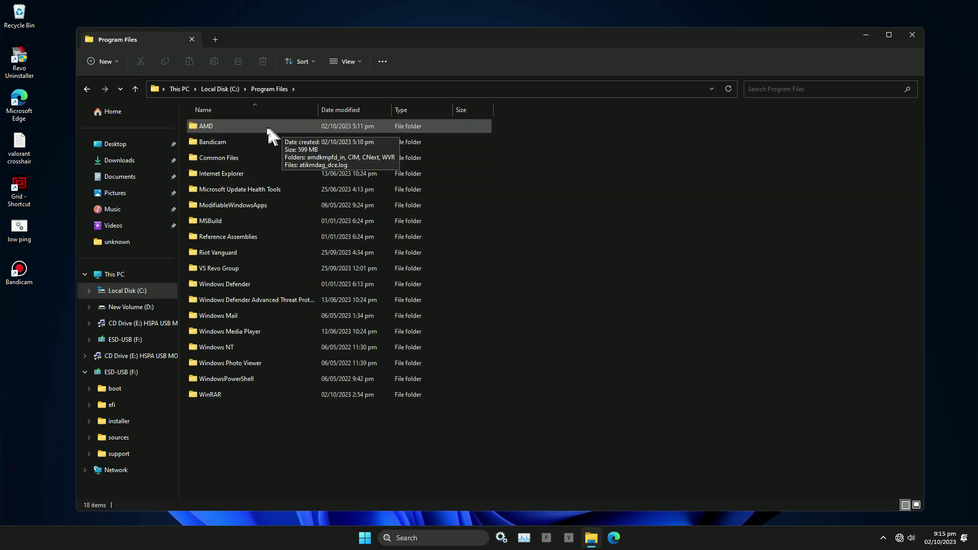
double_click(306, 126)
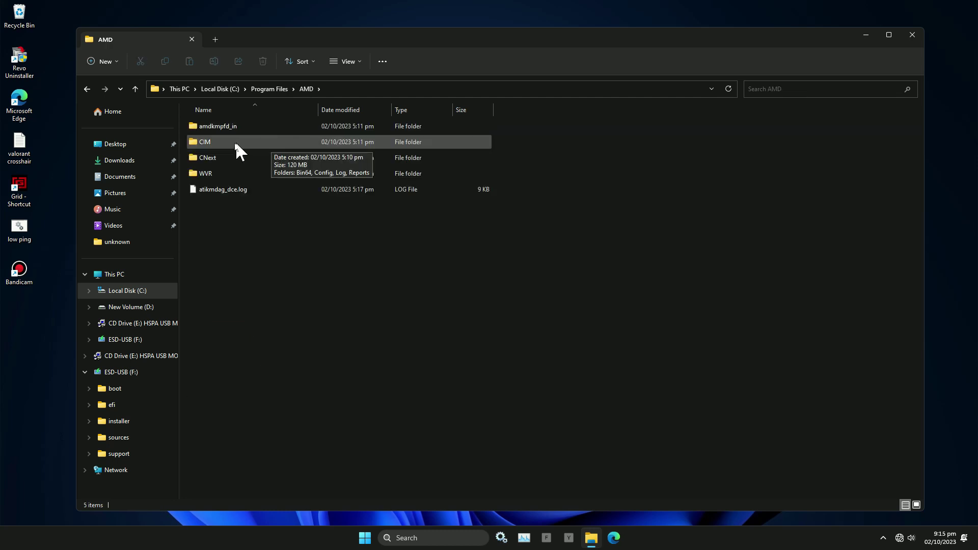
double_click(291, 140)
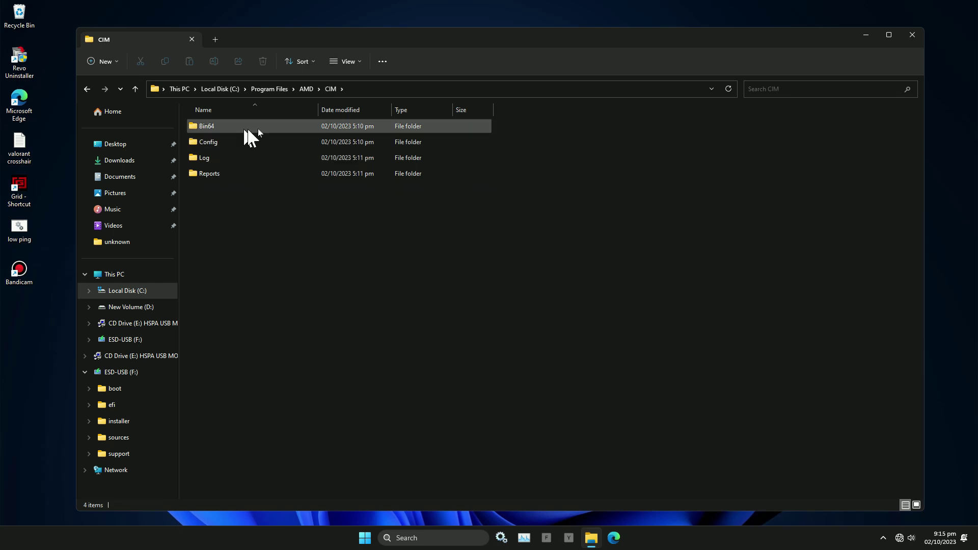
double_click(288, 127)
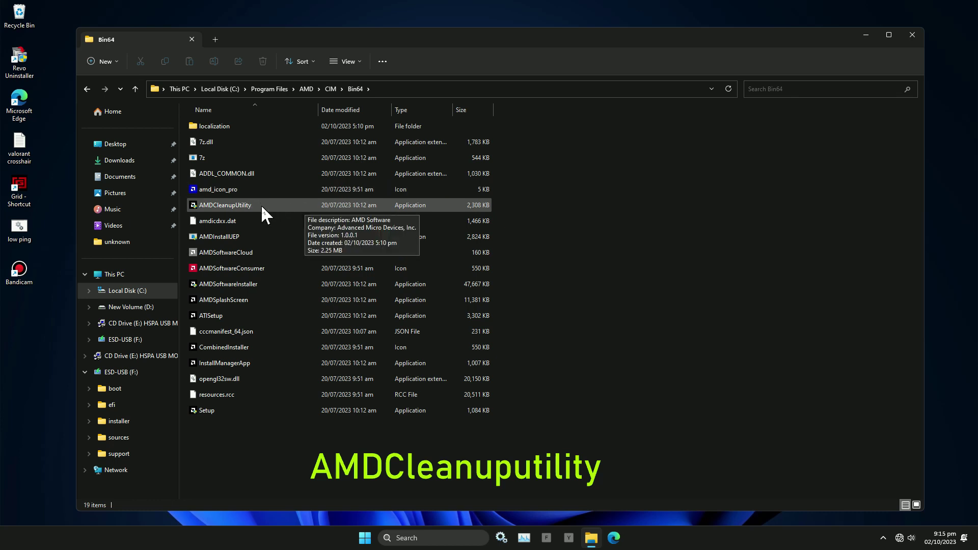
Run AMDCleanupUtility, allow it to make changes to the device, and agree to reboot into safe mode.
double_click(304, 205)
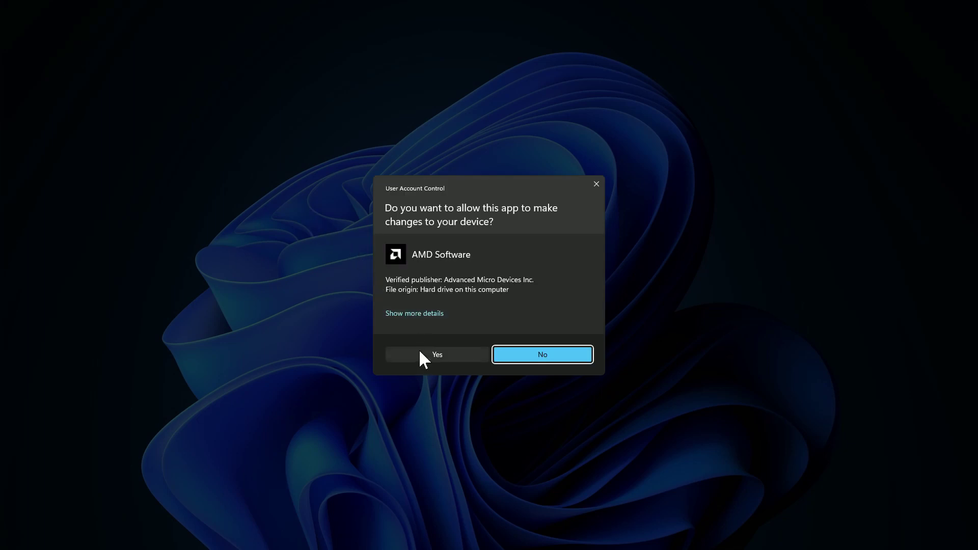
left_click(454, 353)
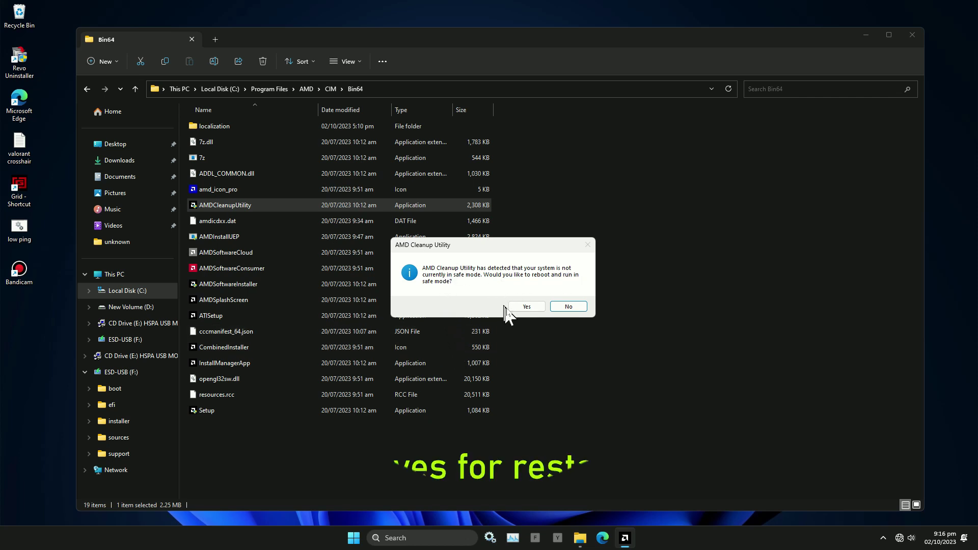
left_click(539, 308)
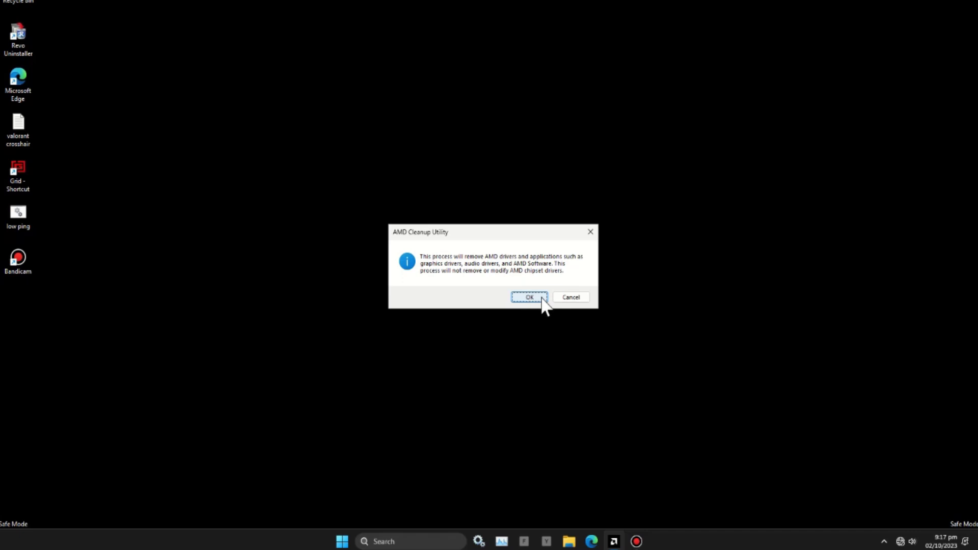
Confirm the removal of AMD drivers and applications in AMD Cleanup Utility and finish the cleanup.
left_click(530, 297)
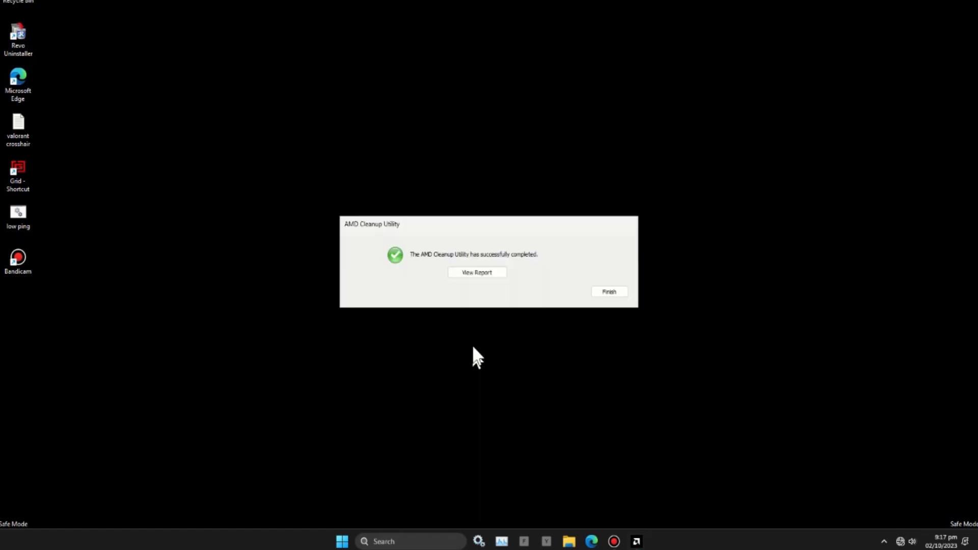
left_click(620, 293)
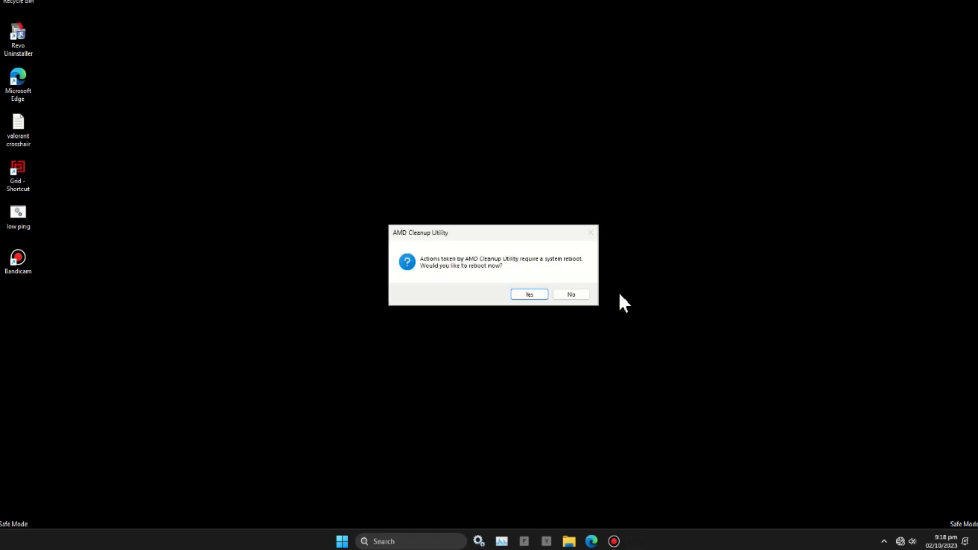
Reboot the system to complete the cleanup and run the whql-amd-software-adrenalin-edition-23.7 installer from the Downloads folder in File Explorer.
left_click(530, 295)
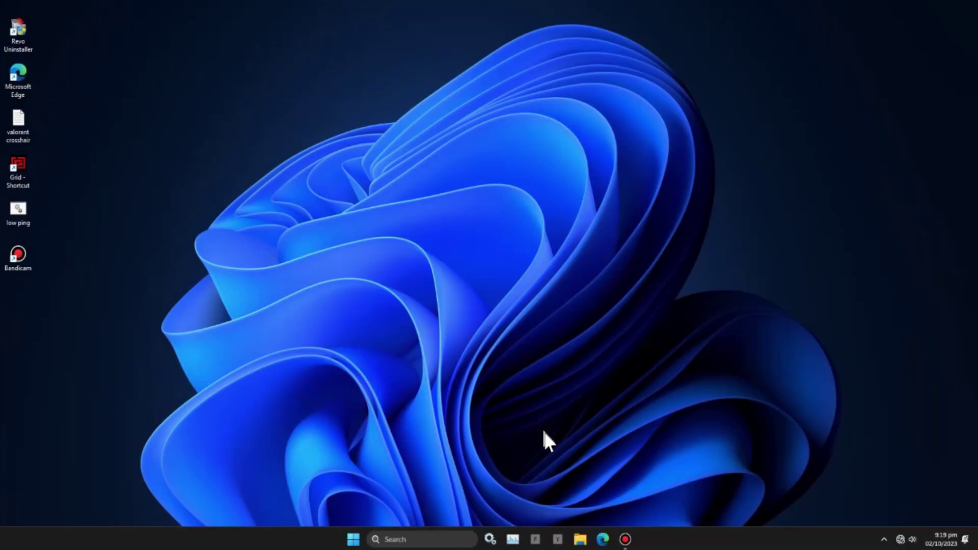
left_click(580, 540)
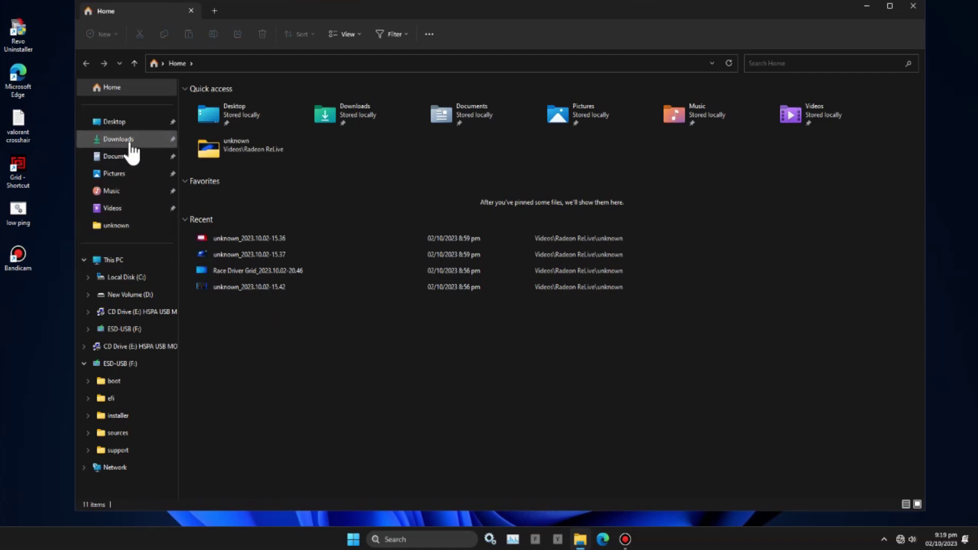
left_click(157, 136)
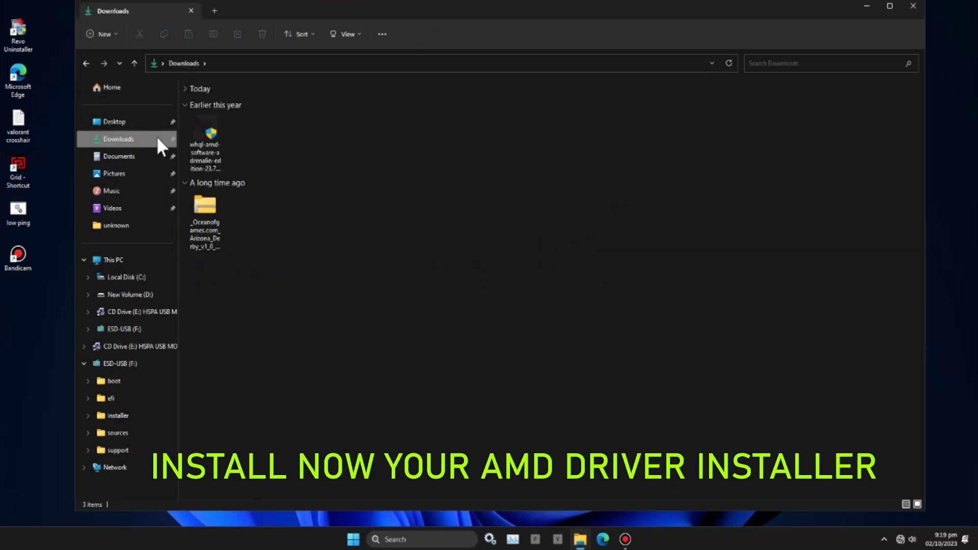
double_click(219, 137)
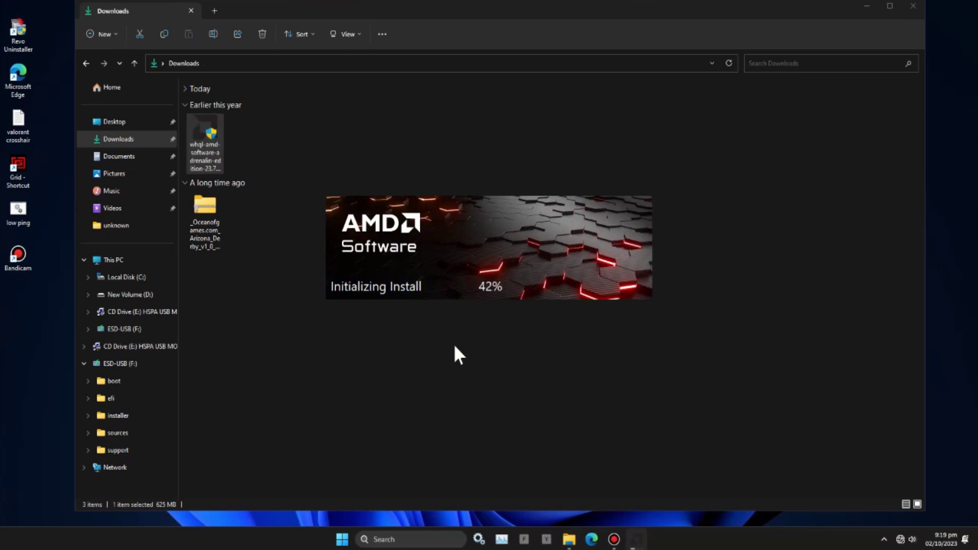
left_click(909, 10)
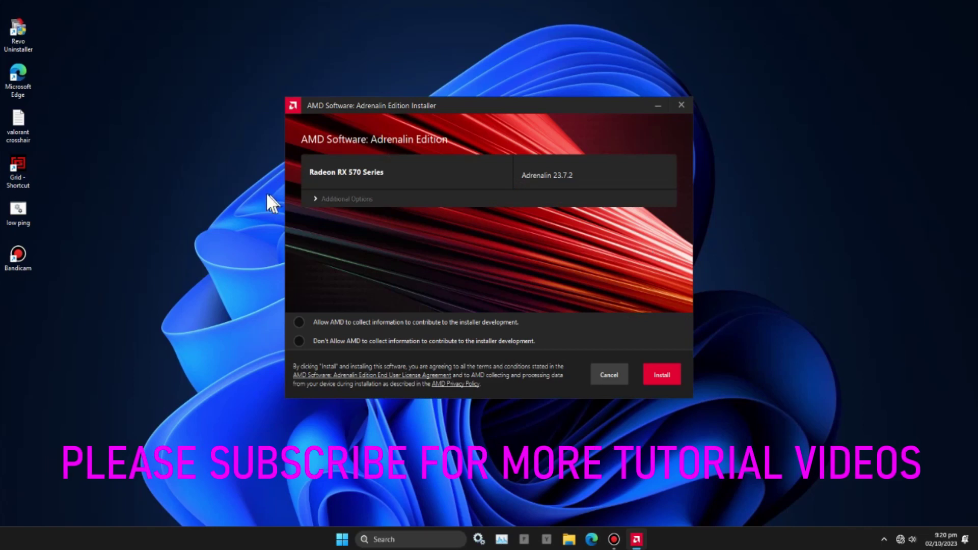
Start a Full Install of Adrenalin 23.7.2 for the Radeon RX 570 Series without allowing AMD to collect information.
left_click(314, 200)
left_click(422, 236)
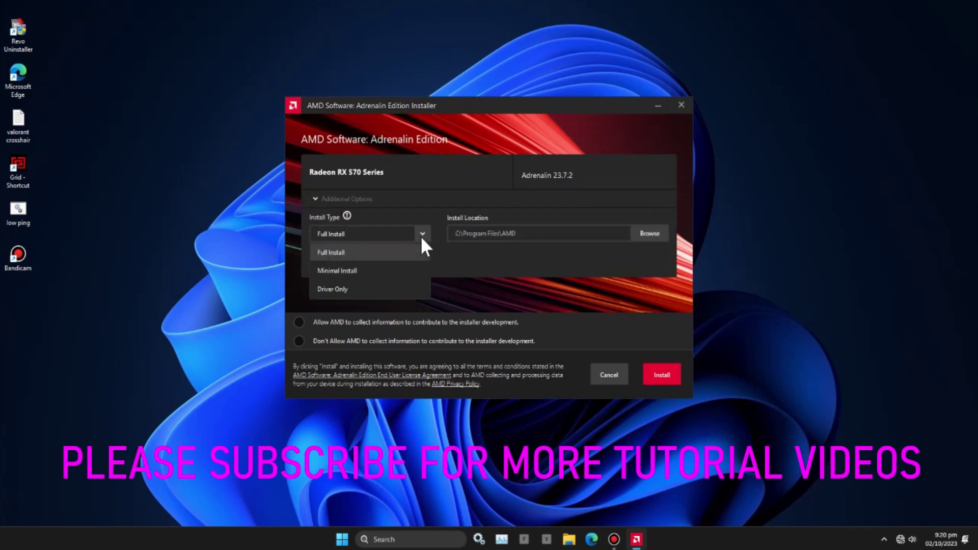
left_click(350, 252)
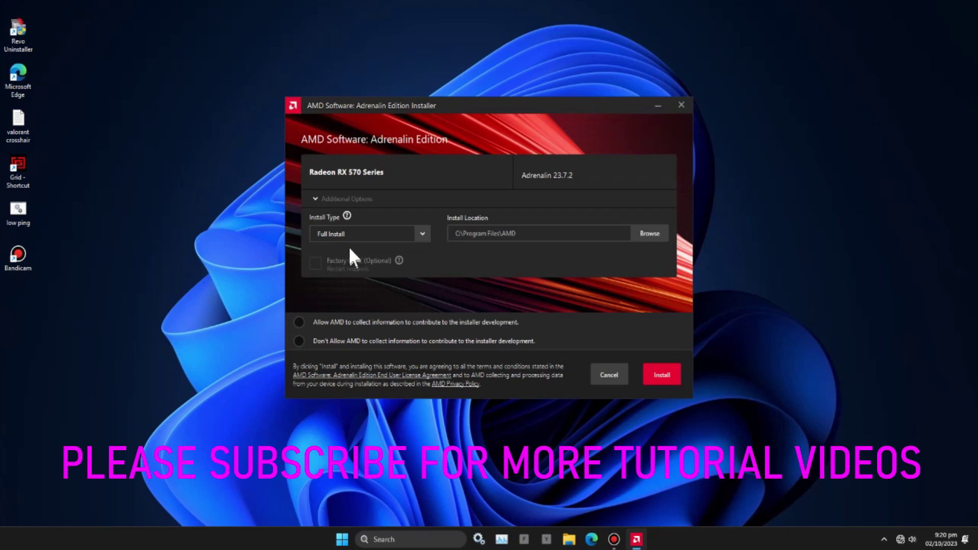
left_click(671, 372)
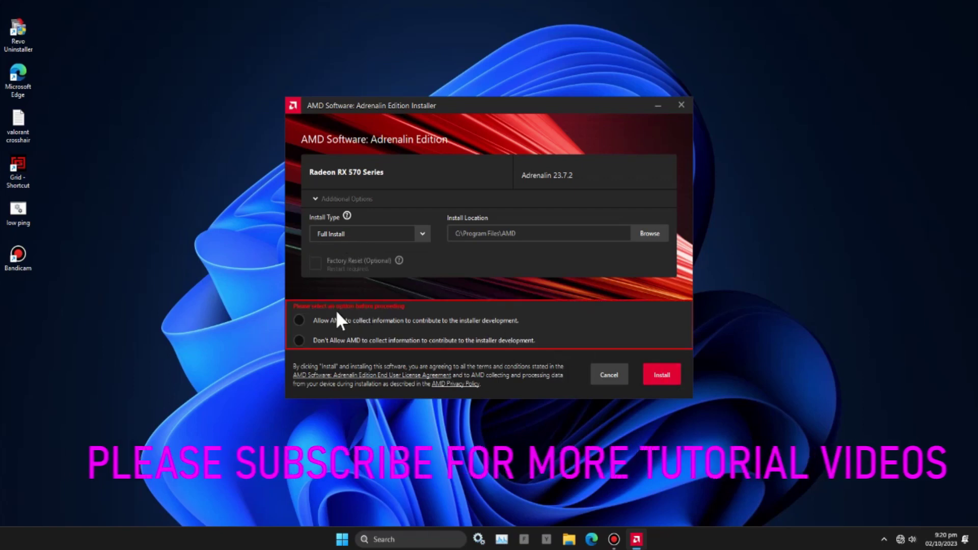
left_click(300, 340)
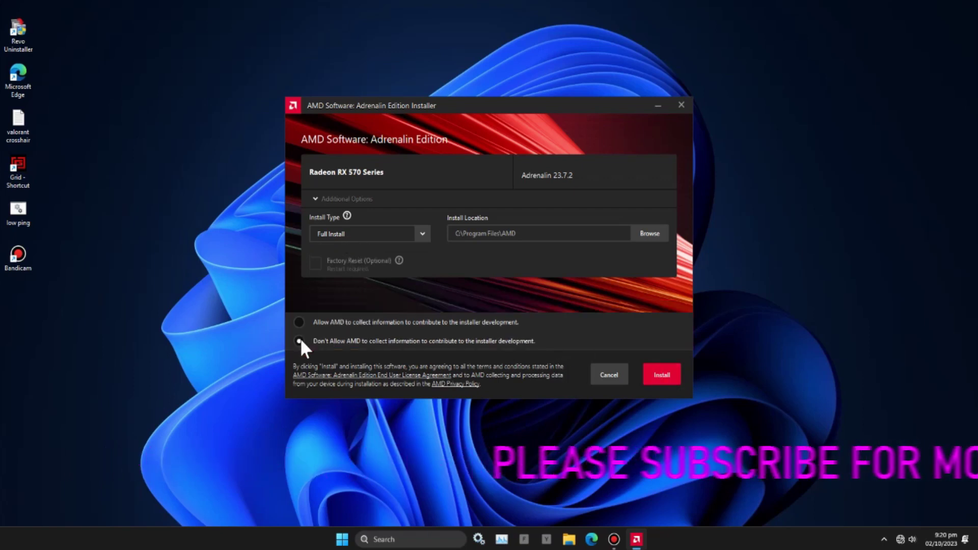
left_click(675, 377)
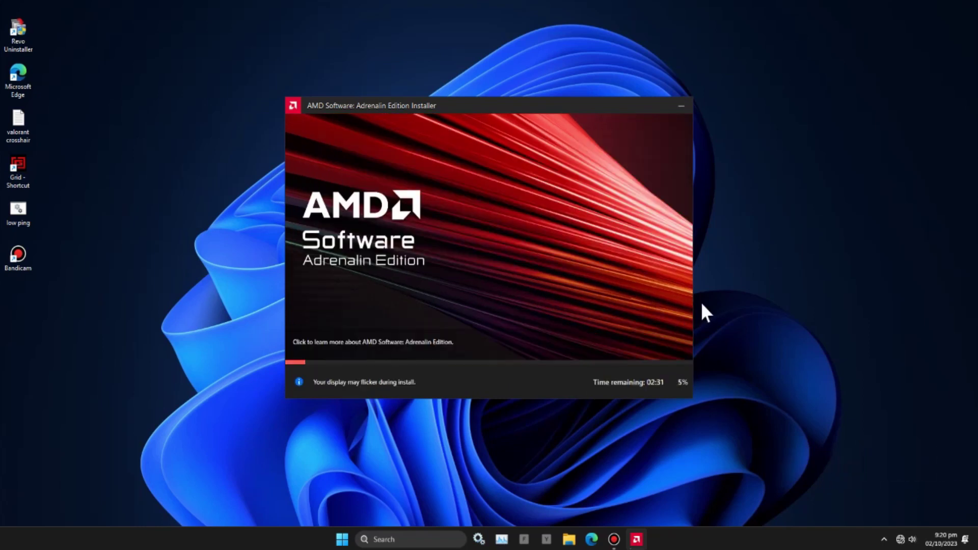